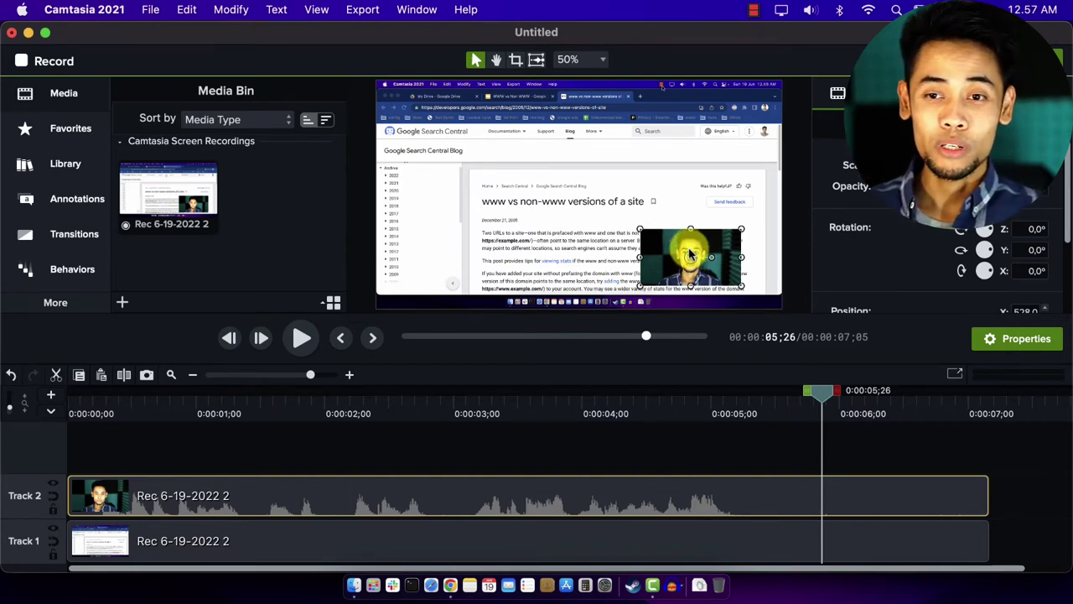
{"action": "left_click", "coordinate": [261, 549]}
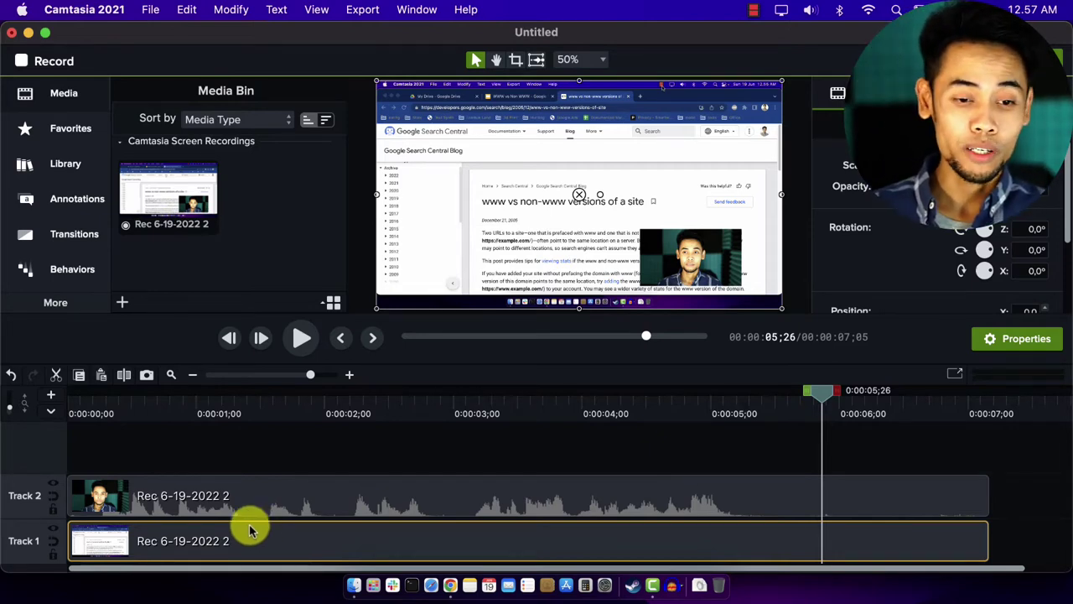
{"action": "left_click", "coordinate": [252, 499]}
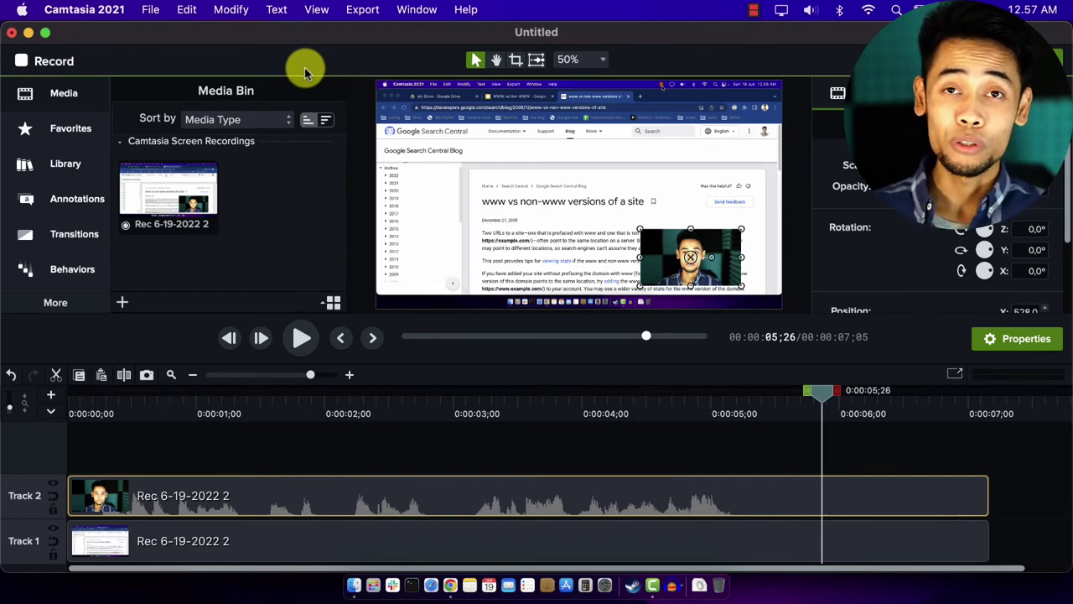
Show annotation shapes of all styles and add the yellow circle to the timeline at the playhead.
{"action": "left_click", "coordinate": [57, 201]}
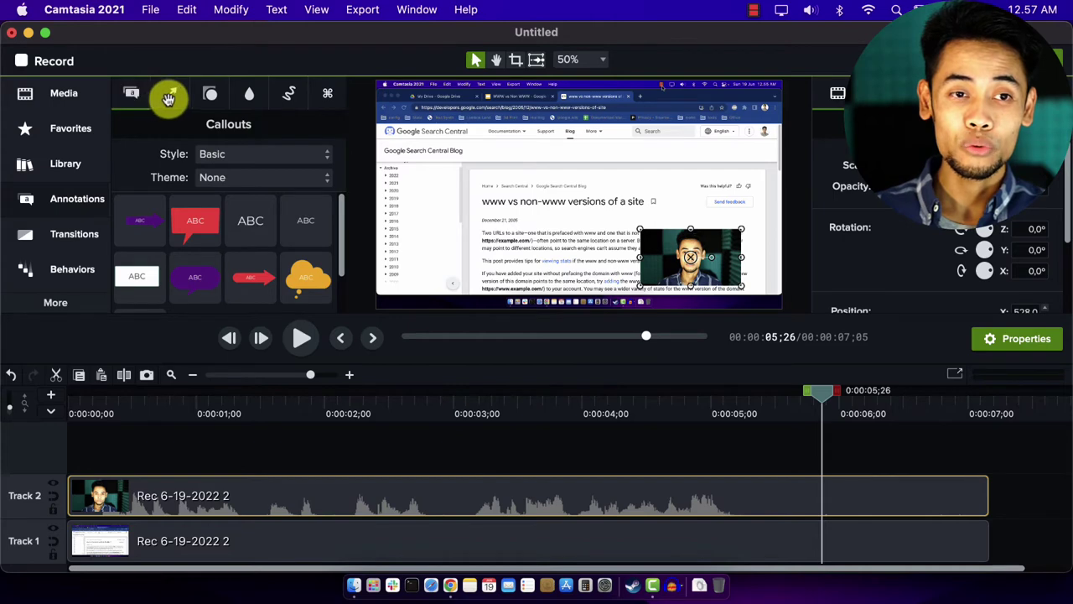
{"action": "left_click", "coordinate": [209, 99]}
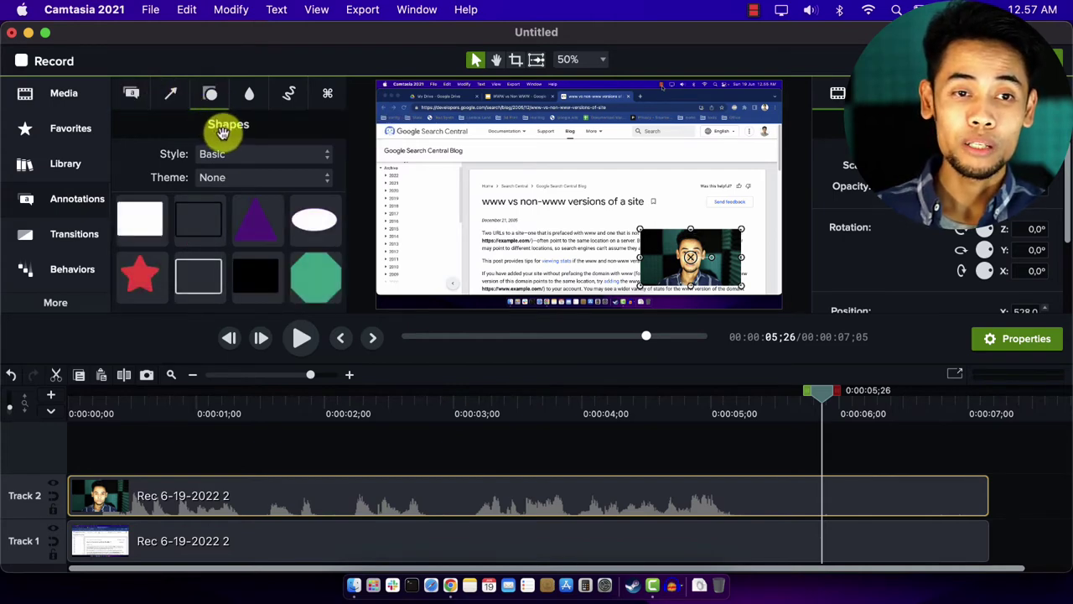
{"action": "left_click", "coordinate": [228, 156]}
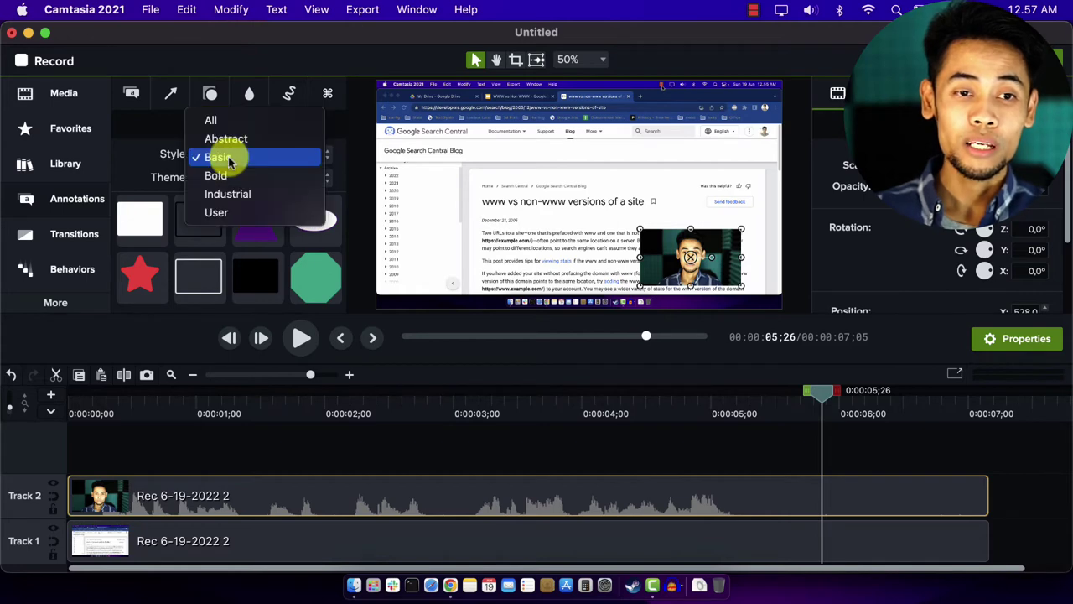
{"action": "left_click", "coordinate": [227, 124]}
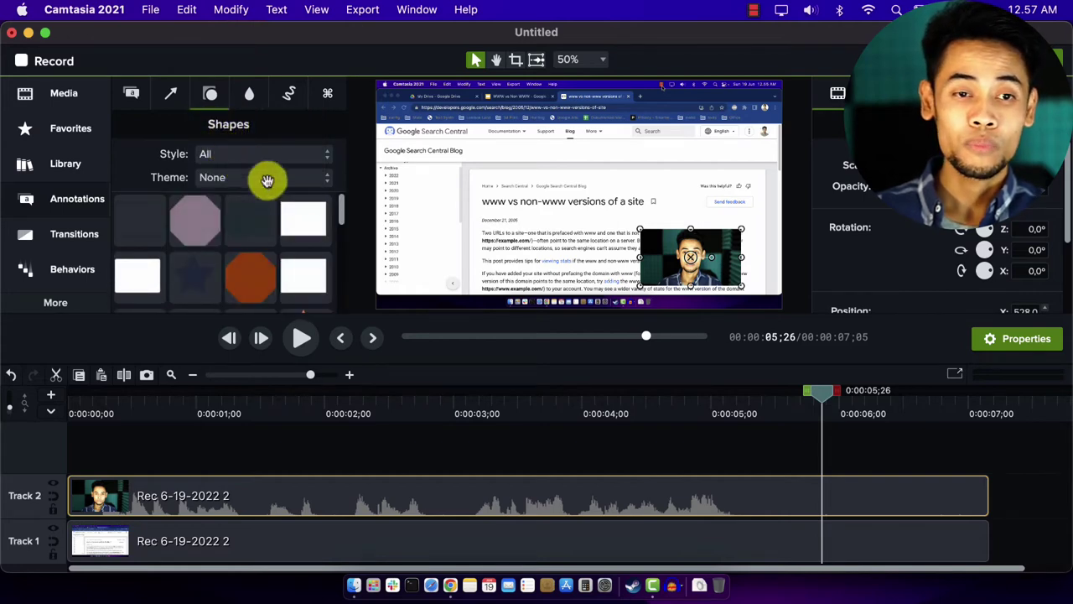
{"action": "scroll", "coordinate": [340, 222], "scroll_direction": "down", "scroll_amount": 3}
{"action": "scroll", "coordinate": [336, 243], "scroll_direction": "down", "scroll_amount": 5}
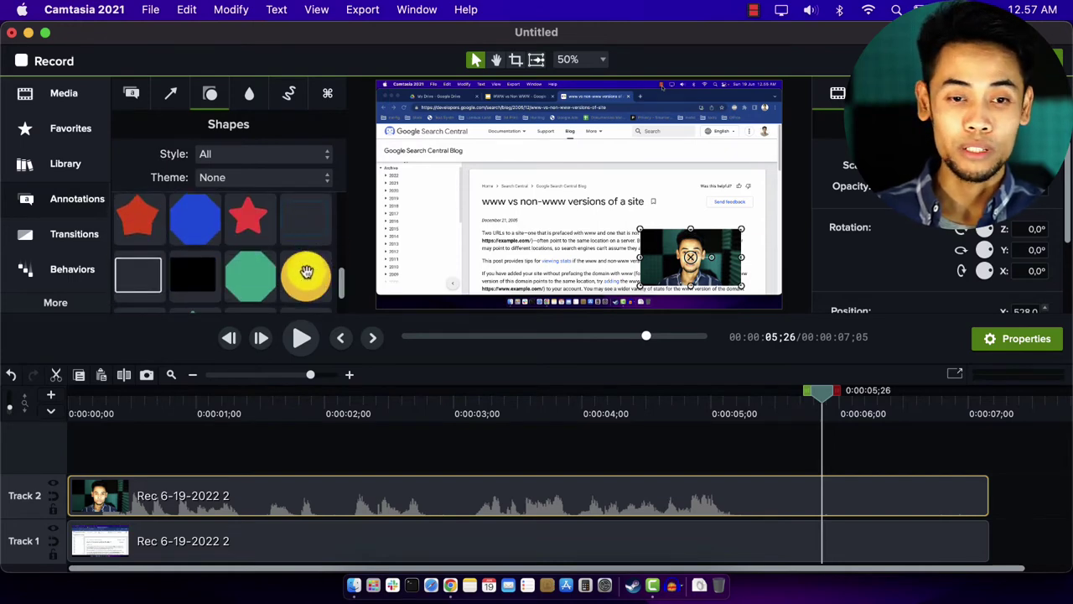
{"action": "right_click", "coordinate": [306, 274]}
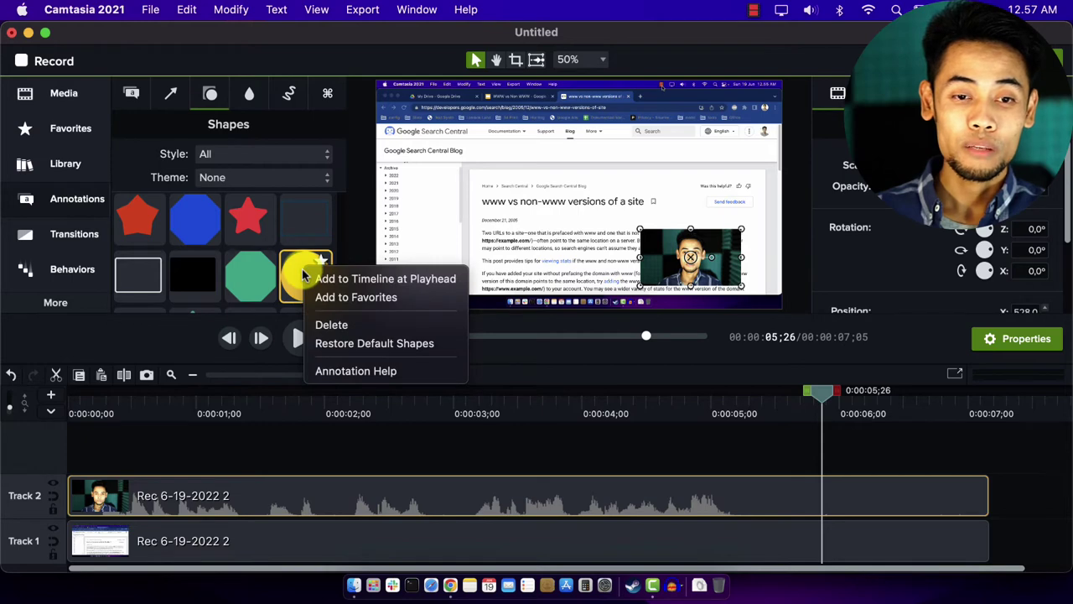
{"action": "left_click", "coordinate": [391, 286]}
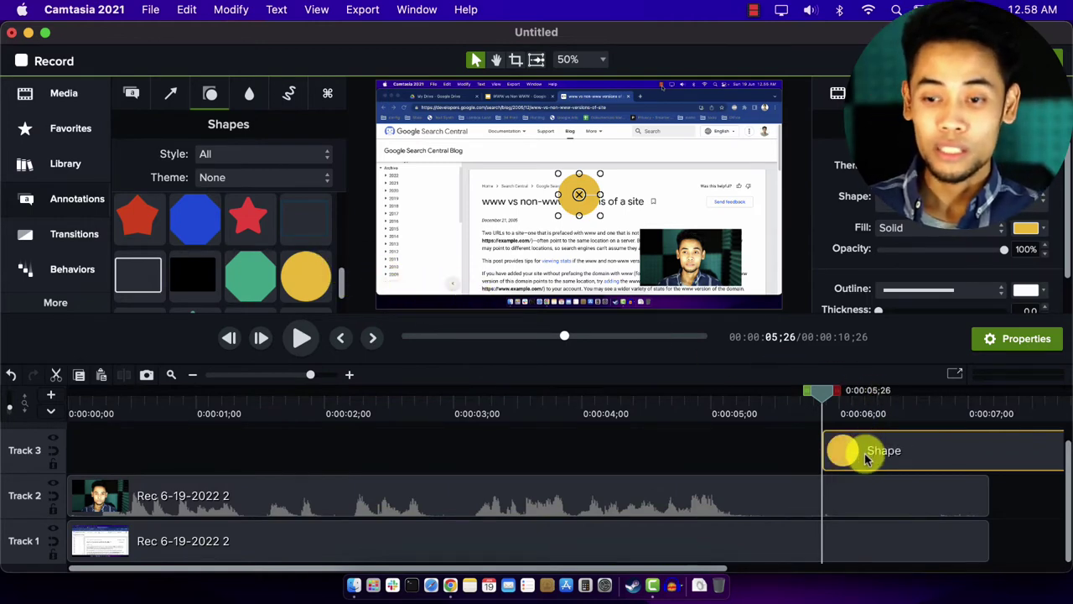
Shift the circle clip on Track 3 to the timeline start and extend it to the full length of the recordings.
{"action": "left_click_drag", "start_coordinate": [875, 448], "coordinate": [111, 445]}
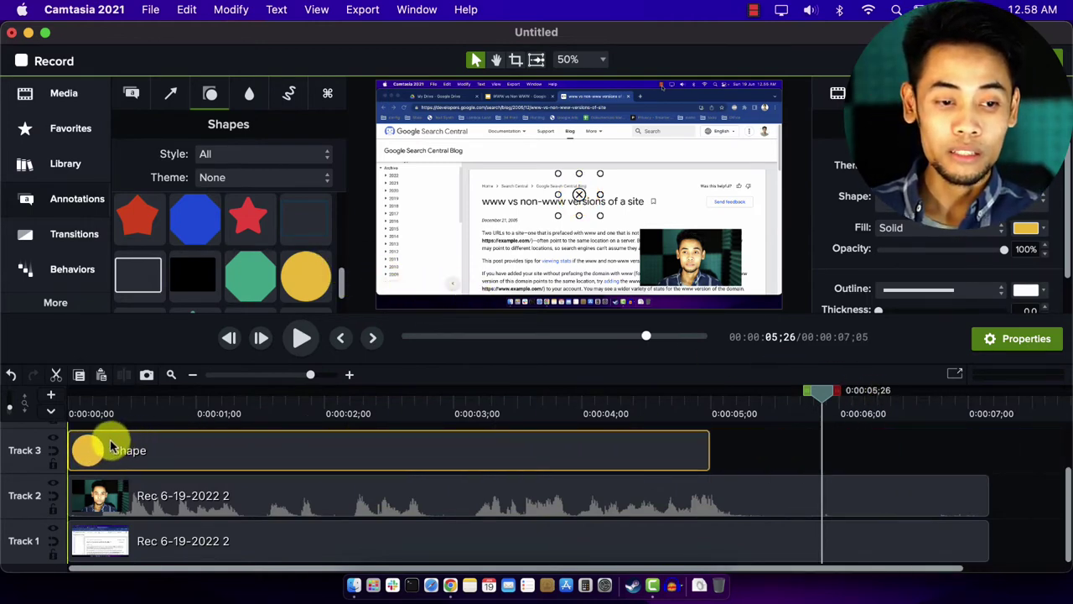
{"action": "left_click_drag", "start_coordinate": [821, 391], "coordinate": [53, 378]}
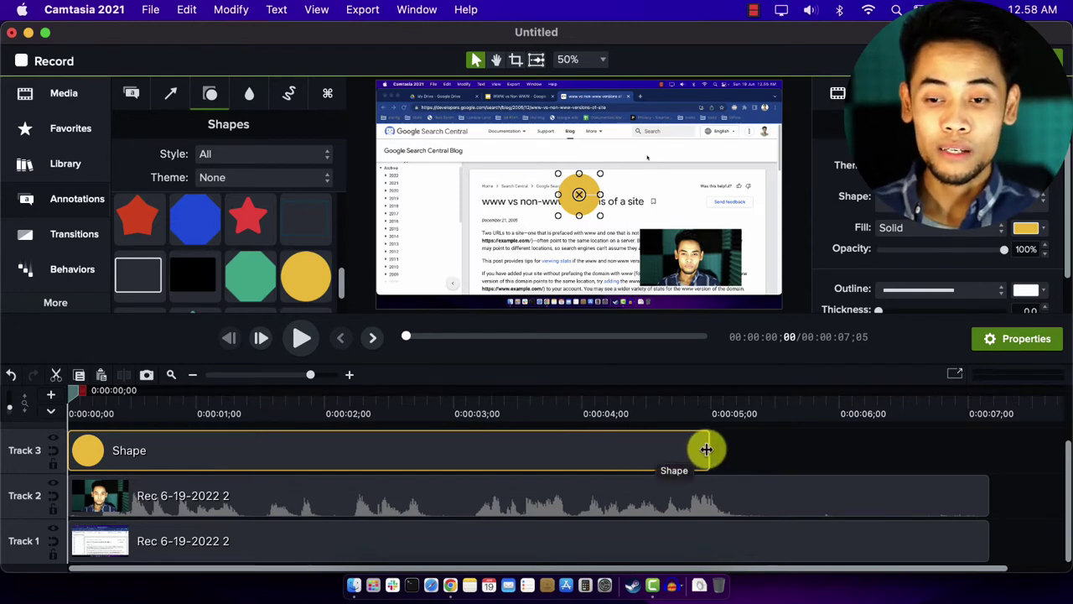
{"action": "left_click_drag", "start_coordinate": [709, 450], "coordinate": [986, 467]}
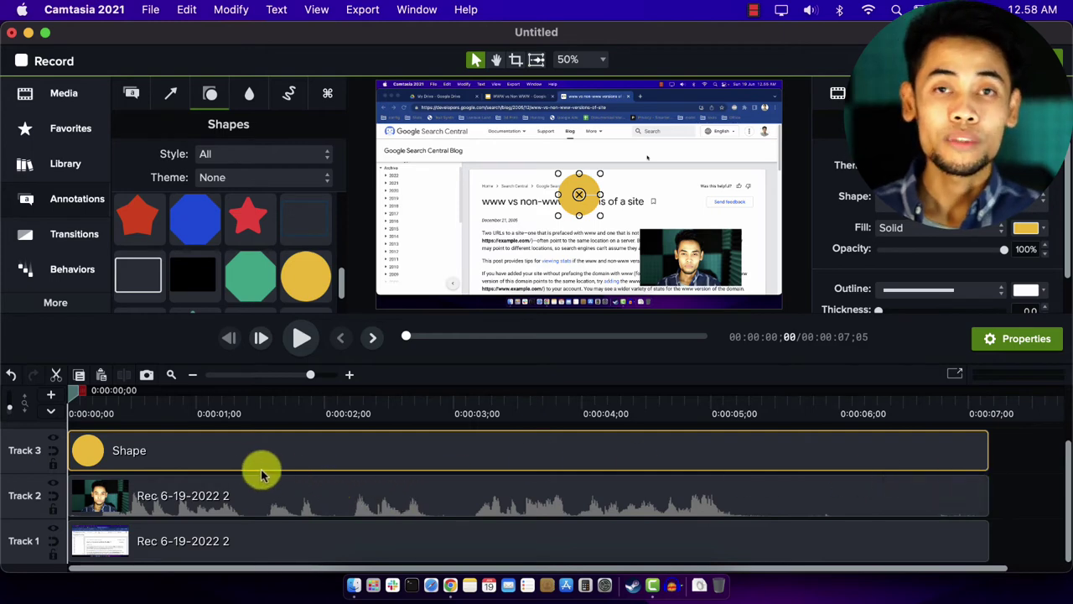
Try the Alpha track matte on Track 3 and move the small circle to the canvas's lower-right corner.
{"action": "left_click", "coordinate": [52, 443]}
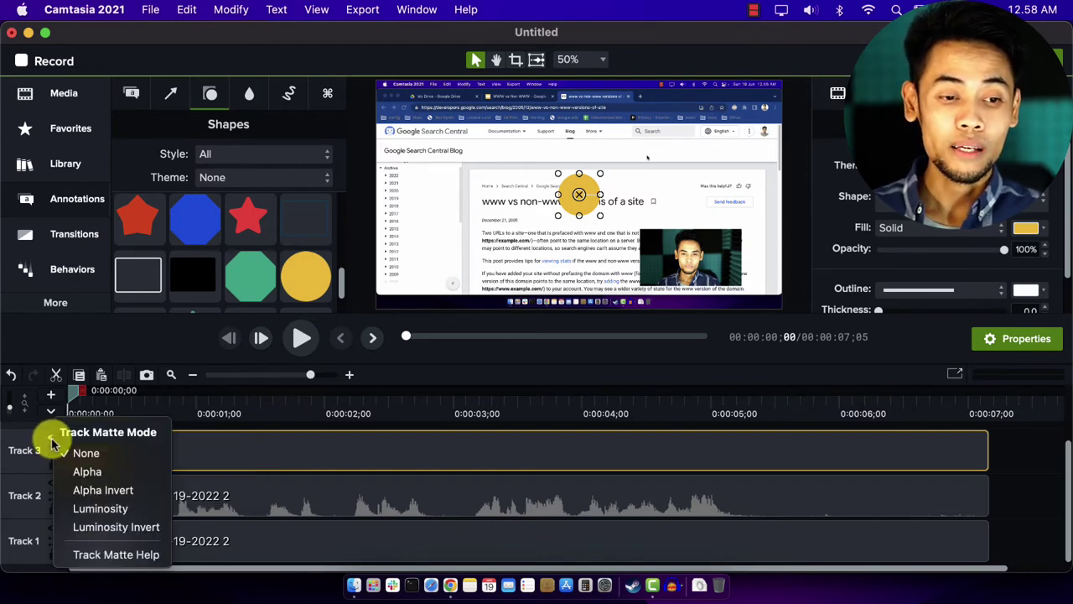
{"action": "left_click", "coordinate": [87, 472]}
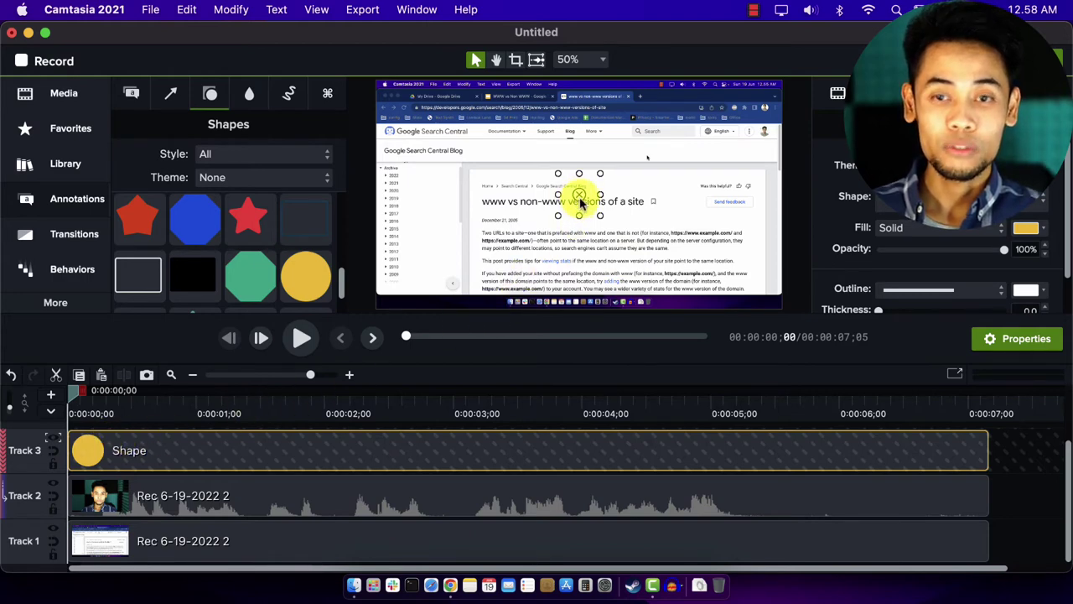
{"action": "left_click_drag", "start_coordinate": [579, 197], "coordinate": [759, 294]}
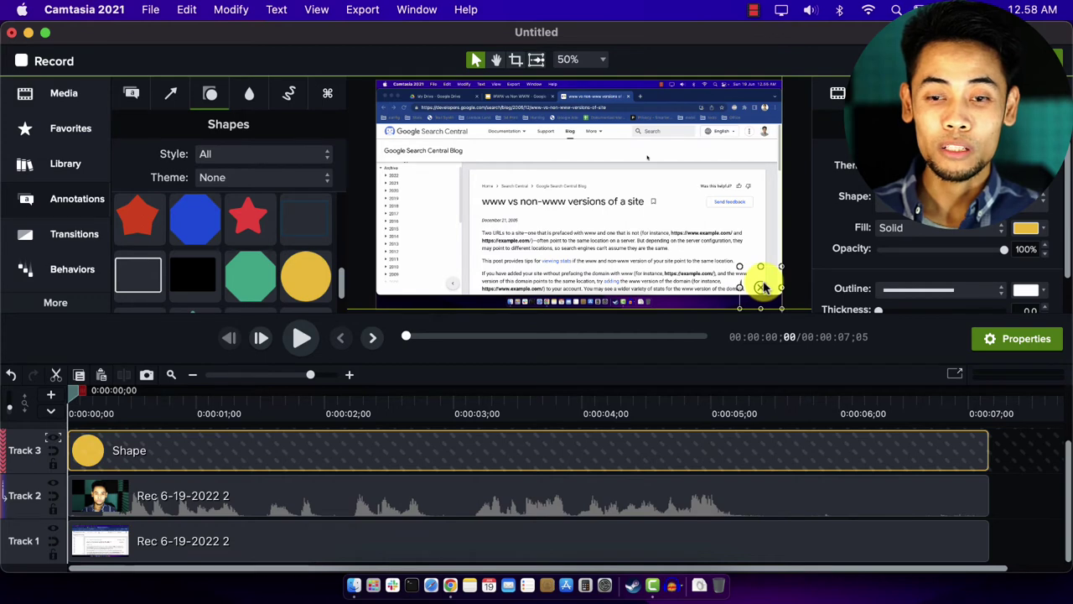
Try positioning the webcam clip from Track 2 so the face falls inside the small circle.
{"action": "left_click", "coordinate": [120, 494]}
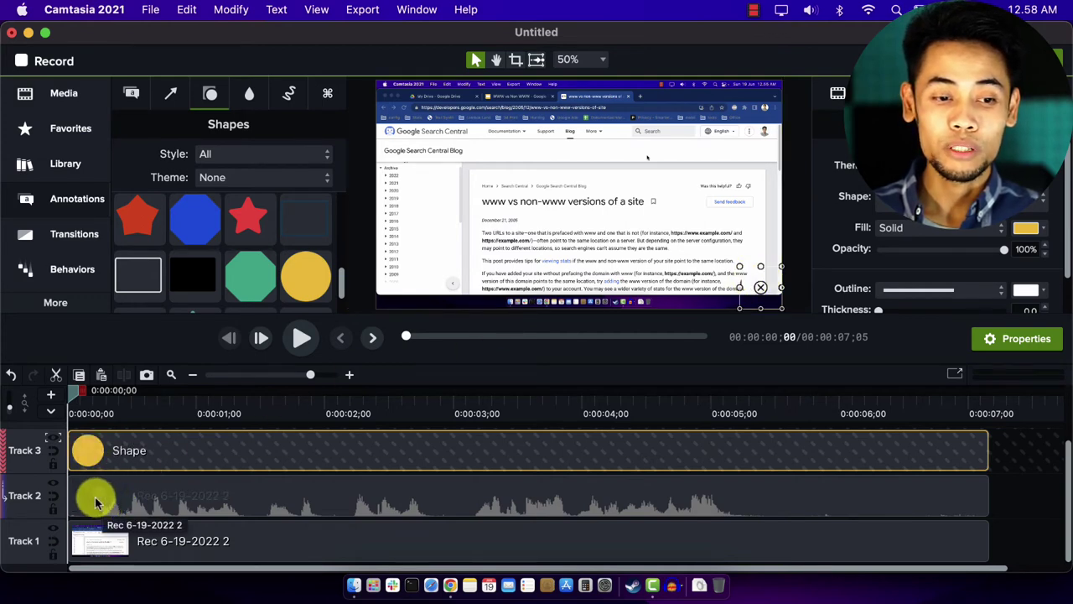
{"action": "left_click", "coordinate": [95, 501]}
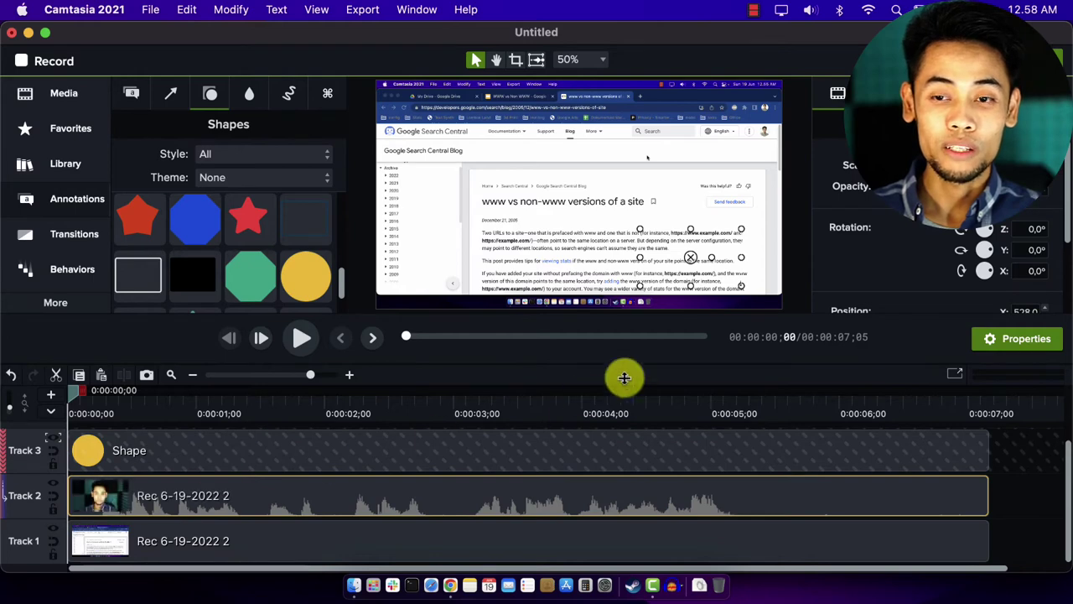
{"action": "left_click_drag", "start_coordinate": [692, 265], "coordinate": [766, 295]}
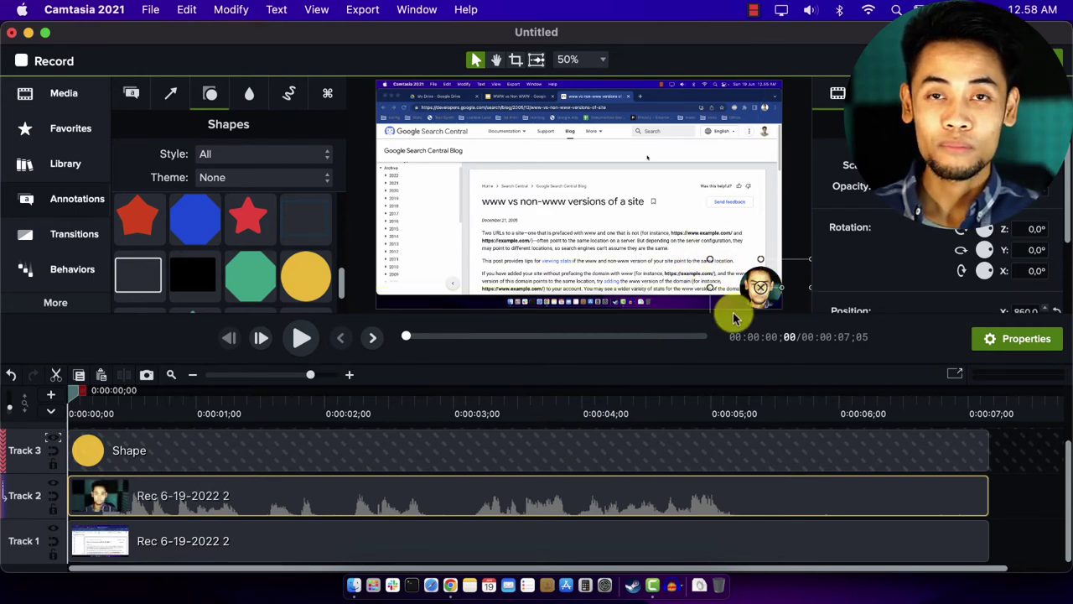
{"action": "left_click_drag", "start_coordinate": [750, 301], "coordinate": [658, 281]}
Undo the webcam and circle moves and the Alpha matte on Track 3.
{"action": "key", "text": "super+z"}
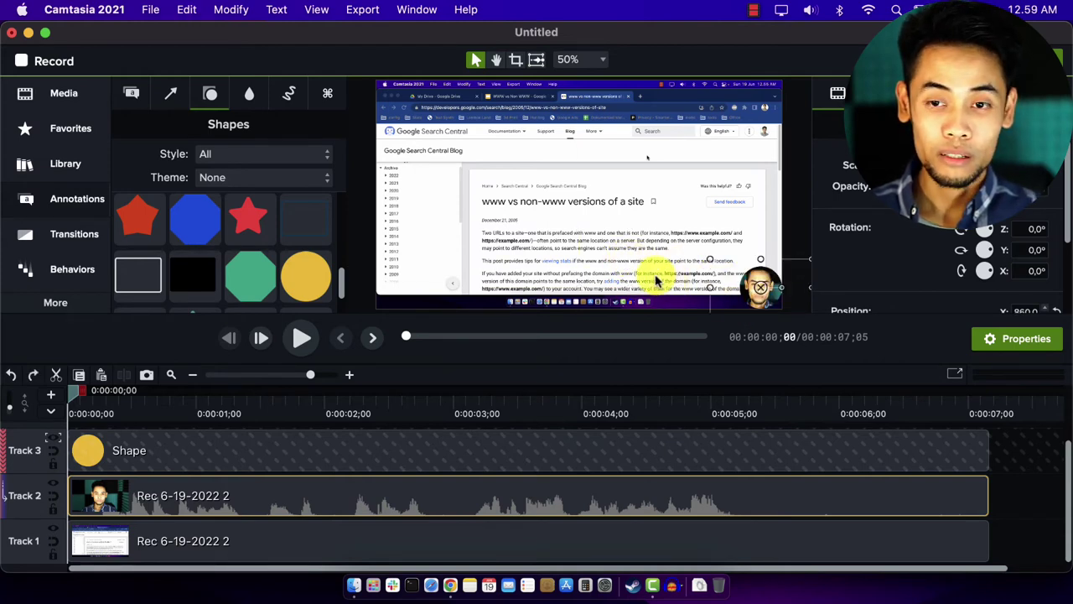
{"action": "key", "text": "super+z"}
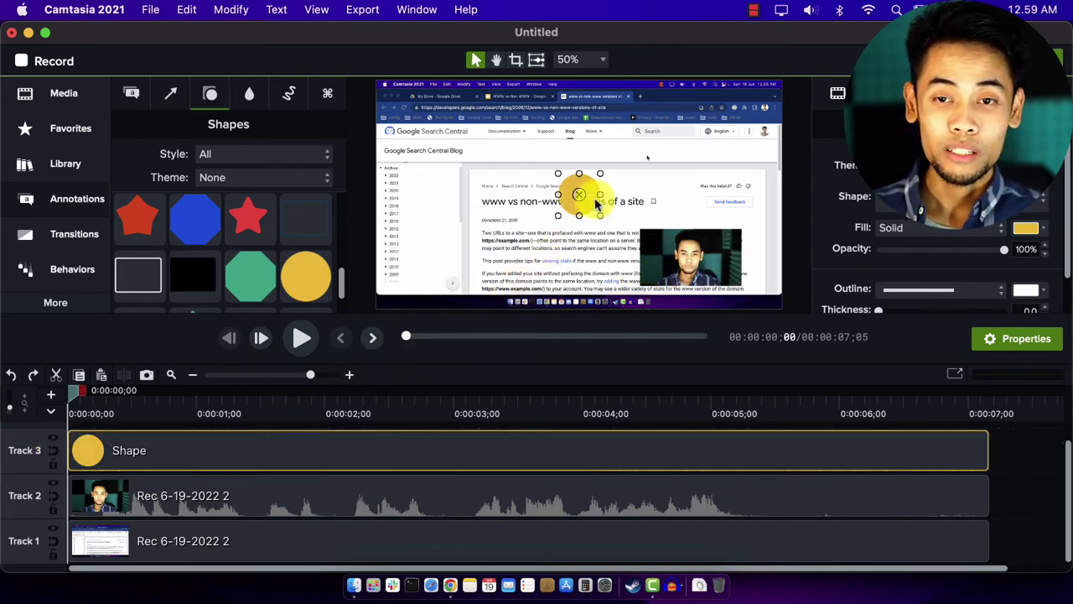
Enlarge the circle in the canvas's lower-right corner, then scale up and centre the webcam clip behind it.
{"action": "left_click_drag", "start_coordinate": [576, 194], "coordinate": [671, 239]}
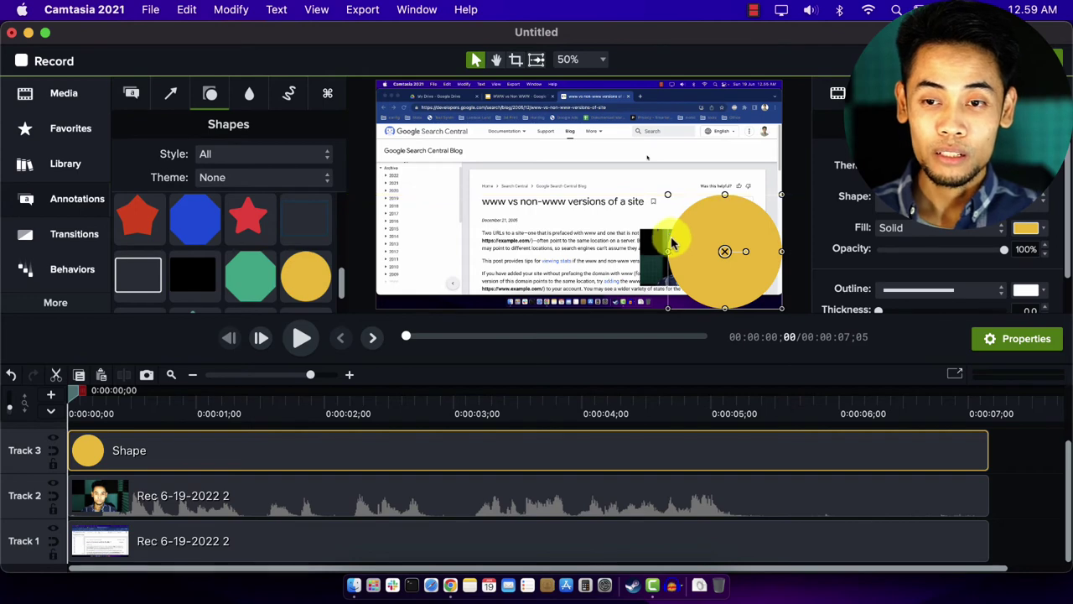
{"action": "left_click", "coordinate": [648, 254]}
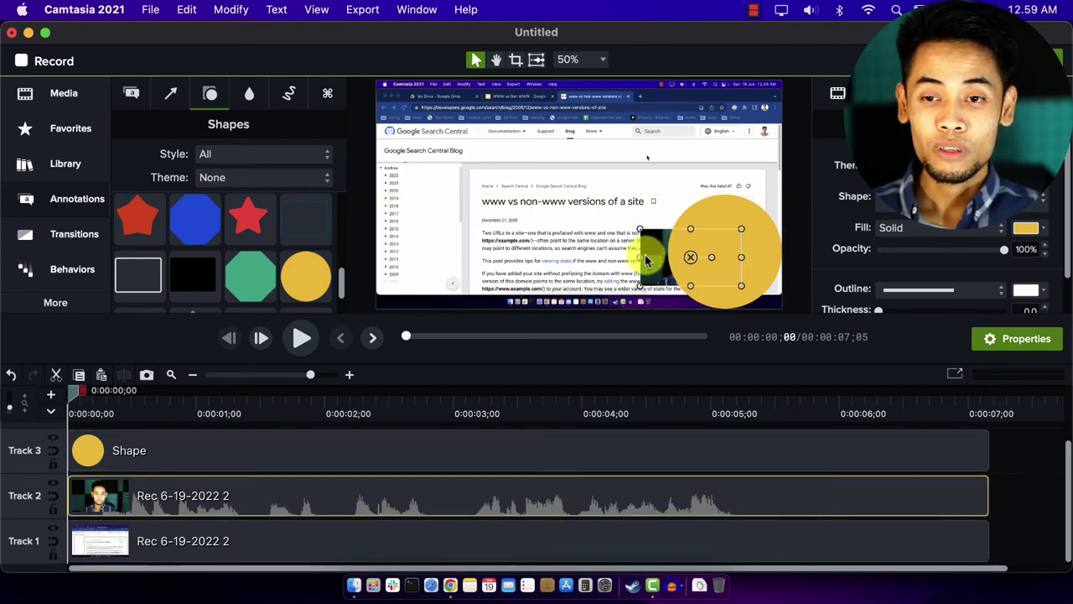
{"action": "left_click_drag", "start_coordinate": [119, 513], "coordinate": [126, 501]}
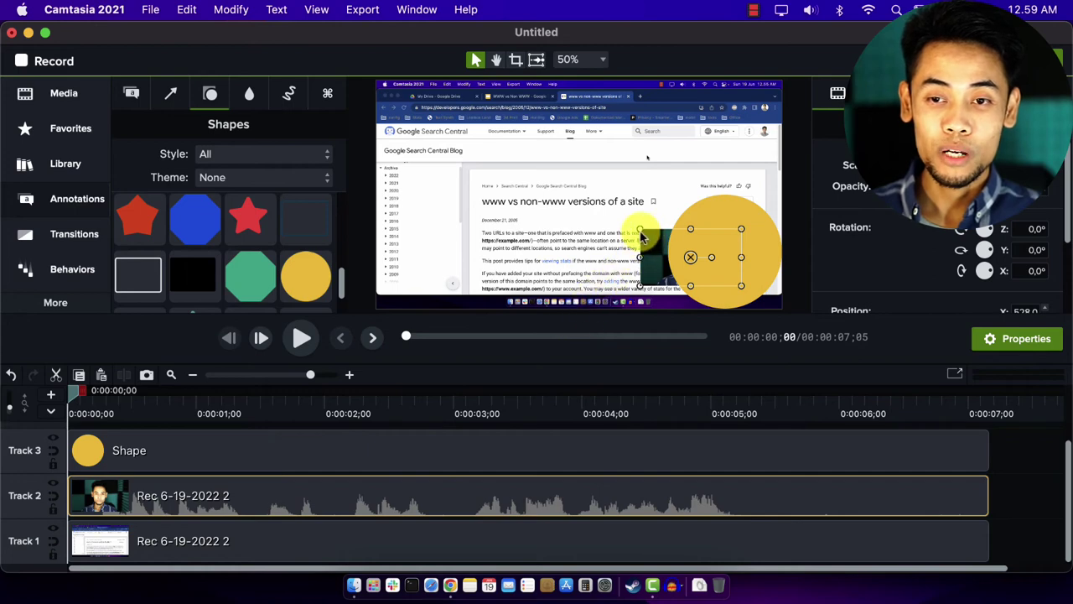
{"action": "left_click_drag", "start_coordinate": [641, 232], "coordinate": [713, 246]}
{"action": "left_click_drag", "start_coordinate": [629, 301], "coordinate": [621, 316]}
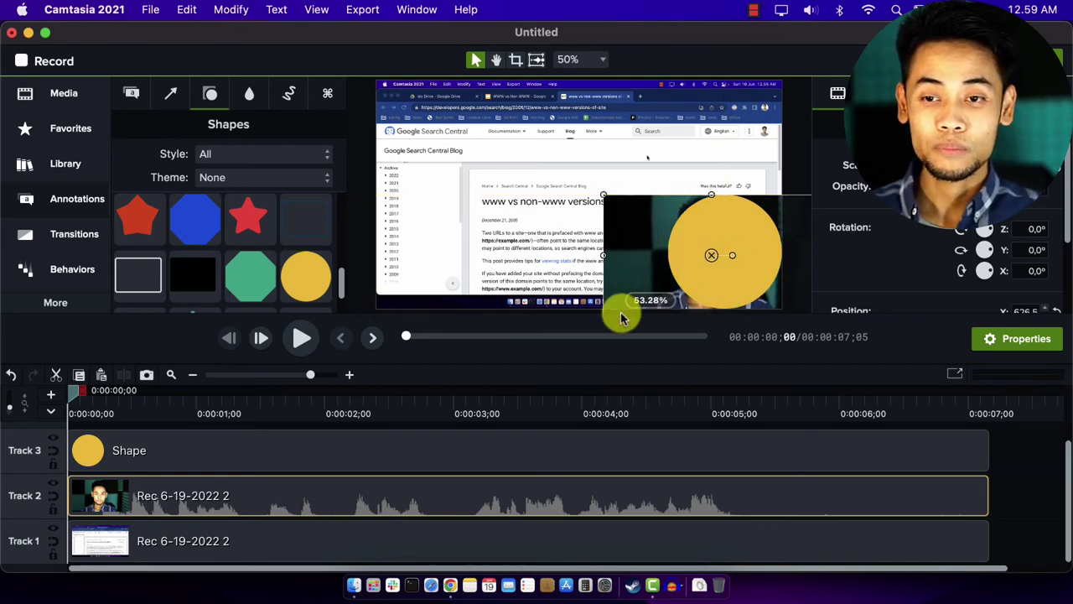
{"action": "left_click_drag", "start_coordinate": [710, 258], "coordinate": [725, 255]}
{"action": "left_click_drag", "start_coordinate": [621, 196], "coordinate": [623, 210]}
{"action": "left_click_drag", "start_coordinate": [726, 256], "coordinate": [726, 257]}
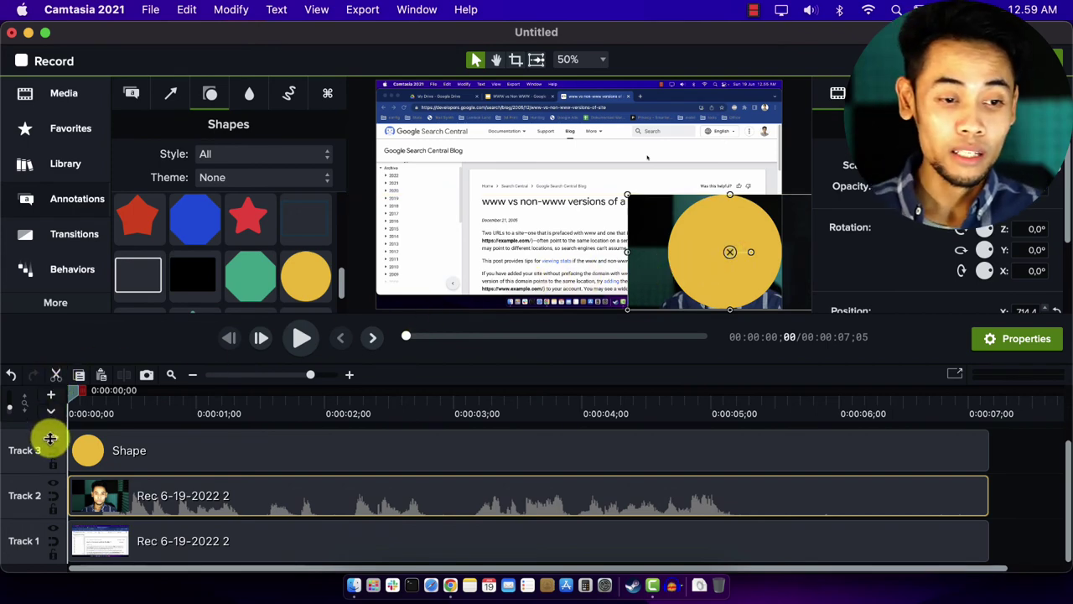
Set the track matte mode of Track 3 to Alpha.
{"action": "left_click", "coordinate": [52, 437]}
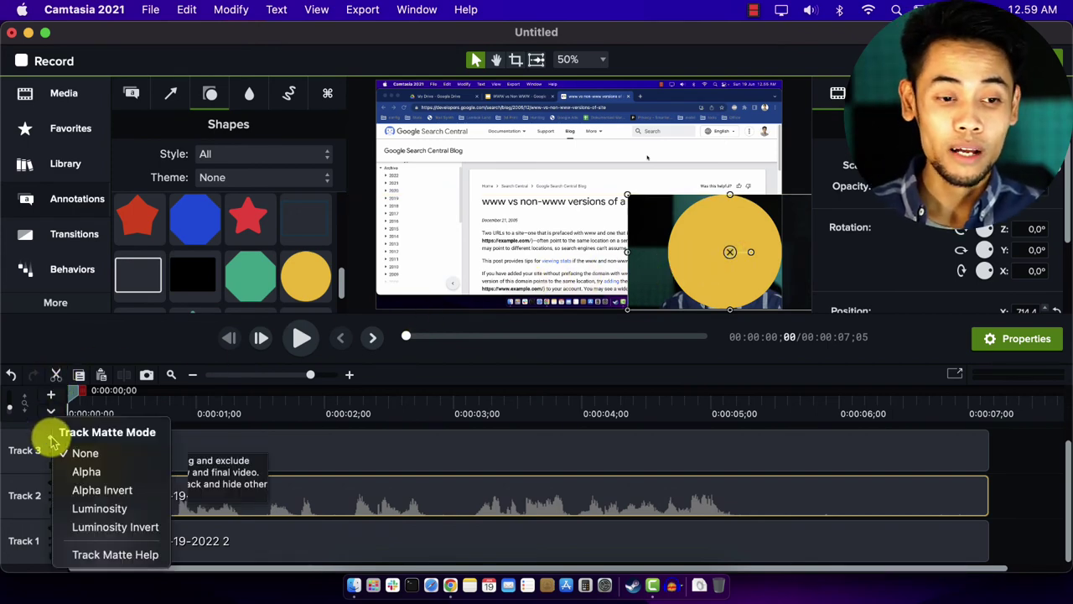
{"action": "left_click", "coordinate": [83, 471]}
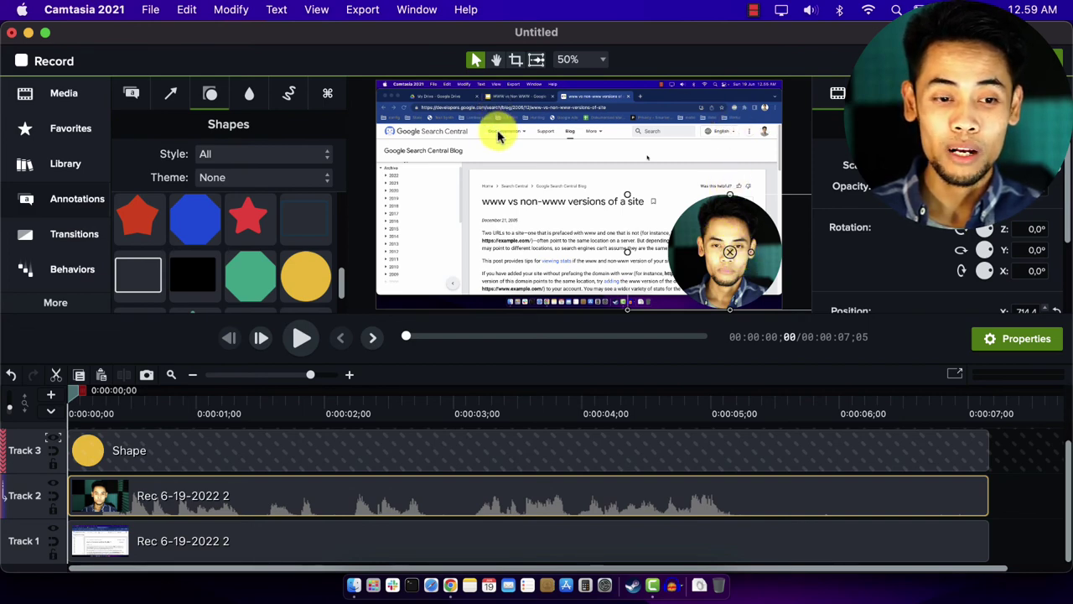
Try moving the circle and webcam clips together to the canvas's lower-left corner.
{"action": "left_click", "coordinate": [205, 450]}
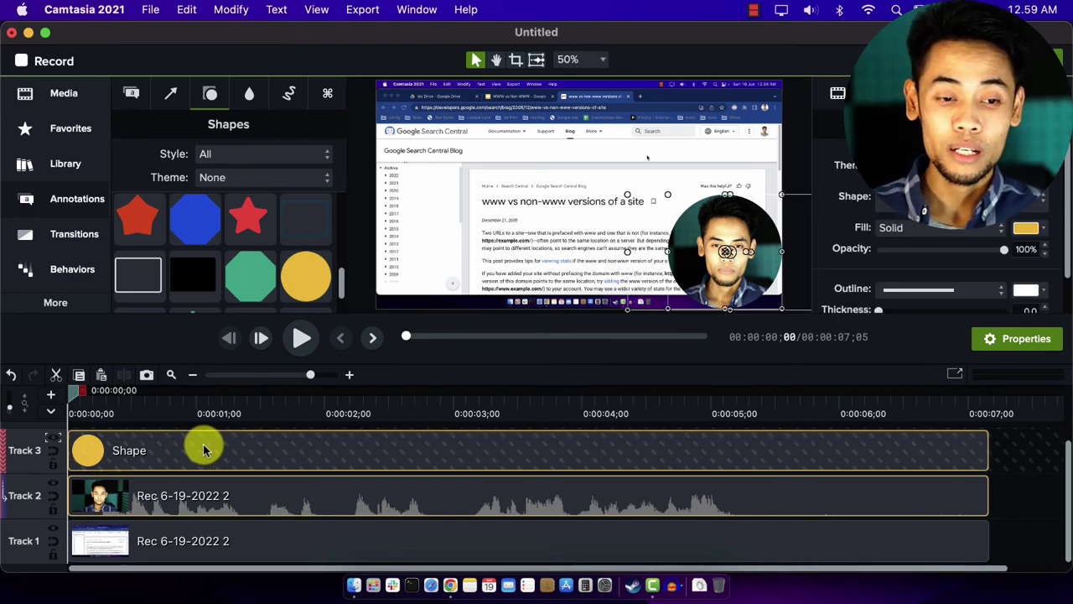
{"action": "left_click_drag", "start_coordinate": [729, 261], "coordinate": [432, 259]}
{"action": "key", "text": "super+z"}
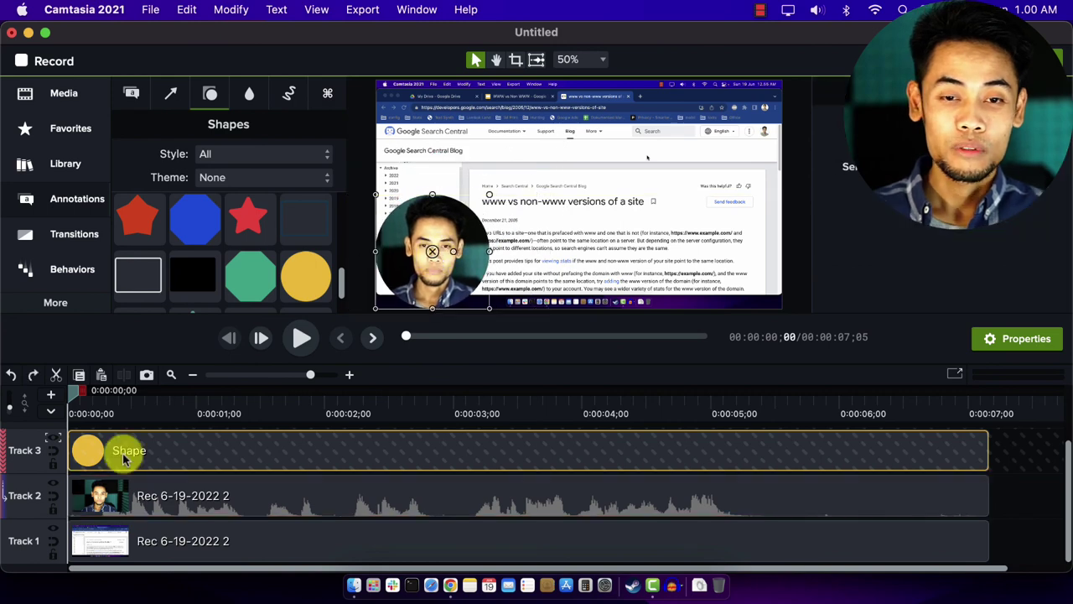
Move the circle and webcam clips together to the canvas's lower-right corner and clear the selection.
{"action": "left_click", "coordinate": [375, 499]}
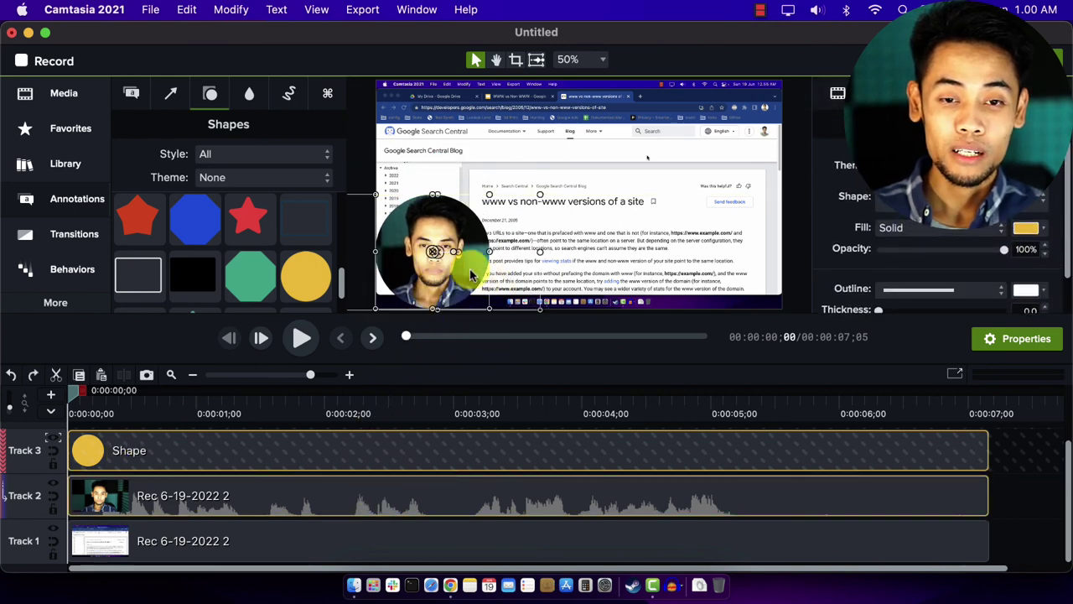
{"action": "left_click_drag", "start_coordinate": [432, 250], "coordinate": [729, 261]}
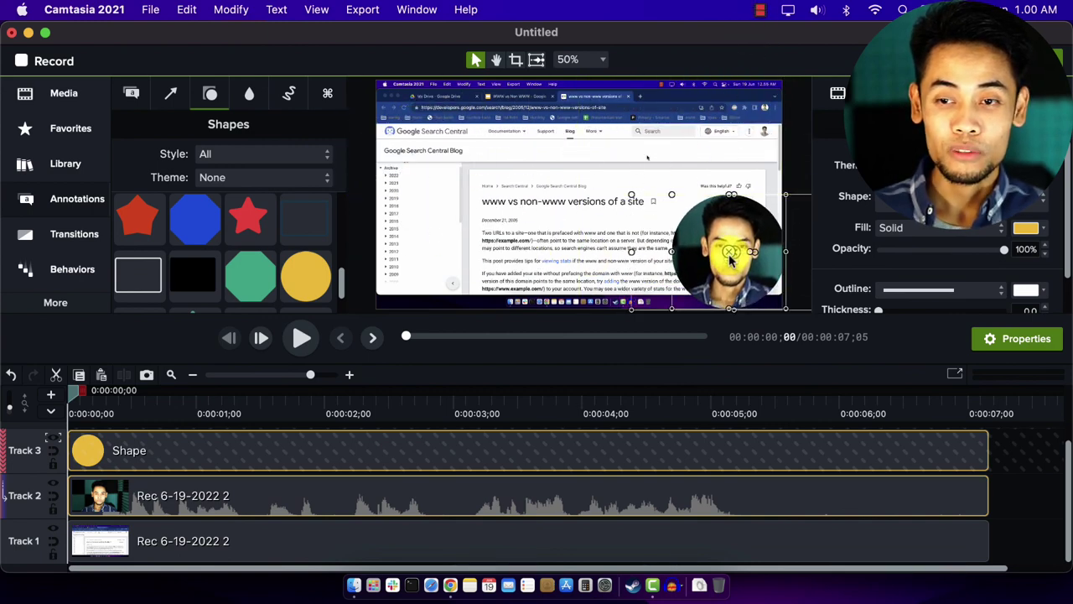
{"action": "left_click", "coordinate": [1010, 457]}
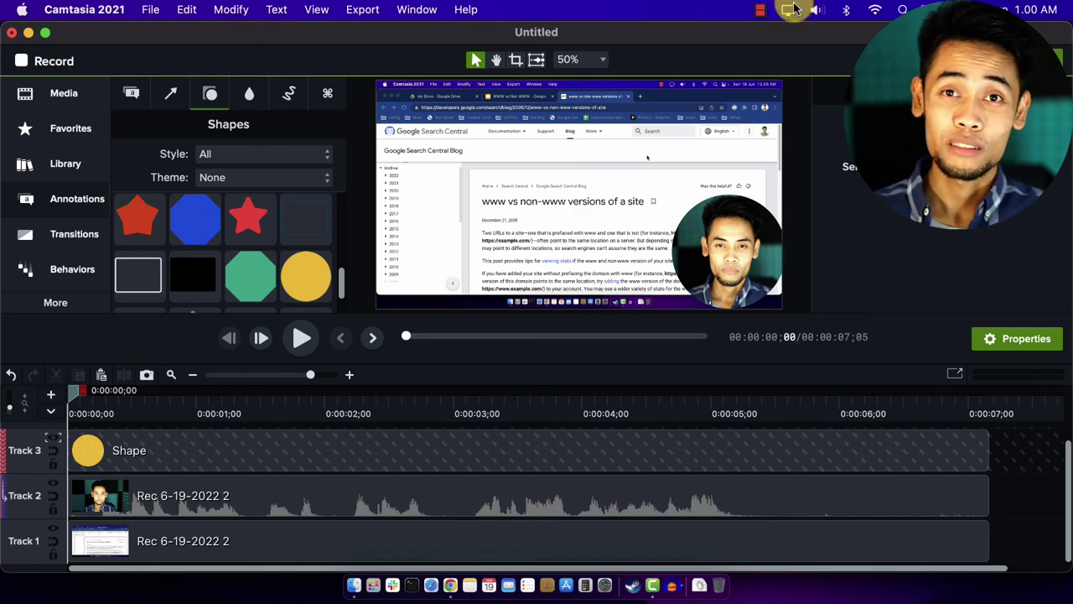
{"action": "left_click", "coordinate": [760, 10]}
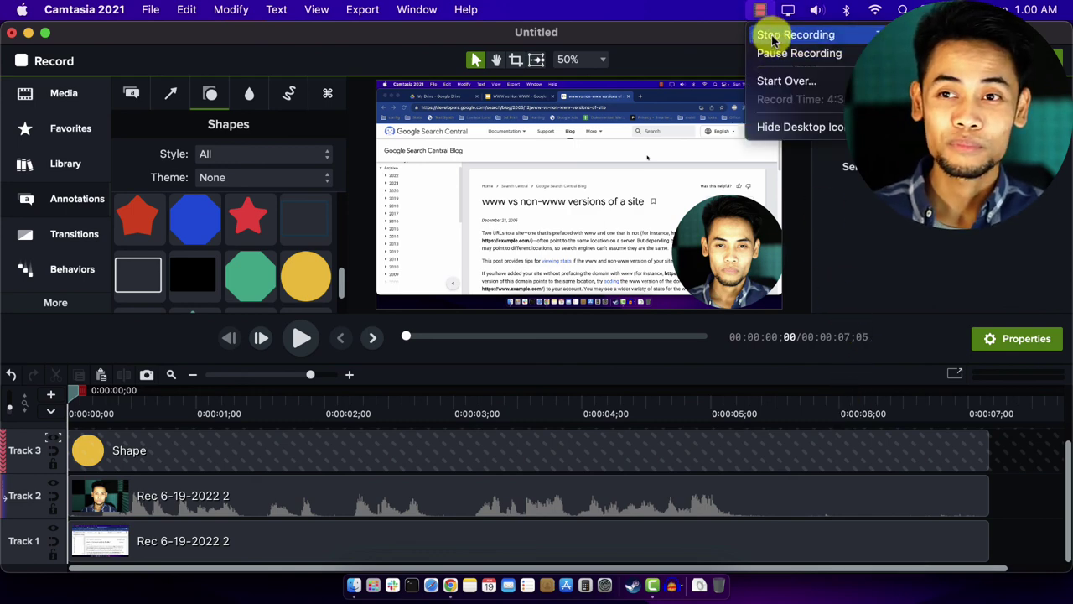